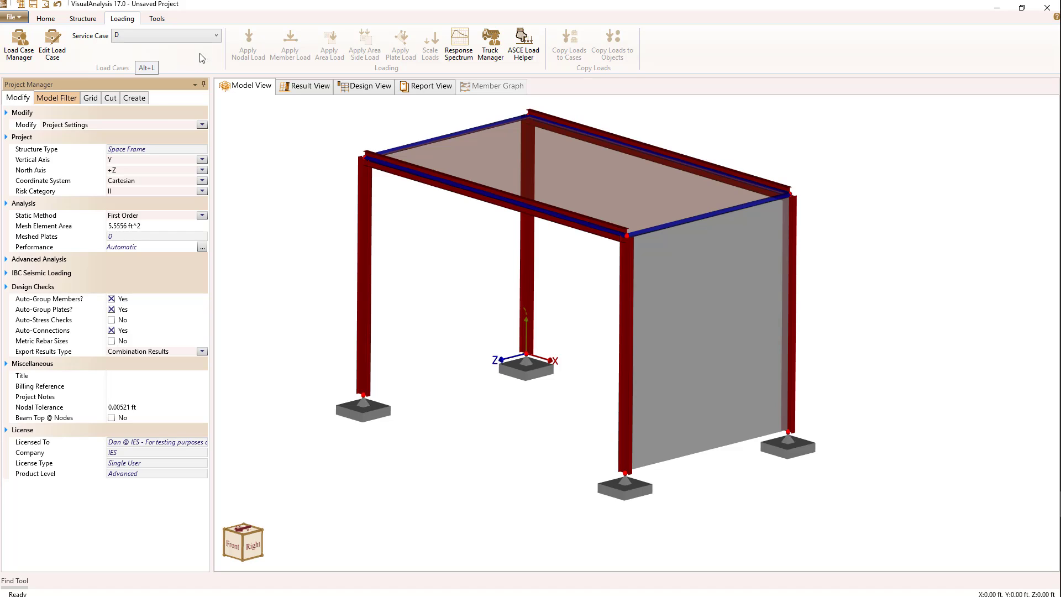
- Switch the active service case from D to the live load case L
click(216, 36)
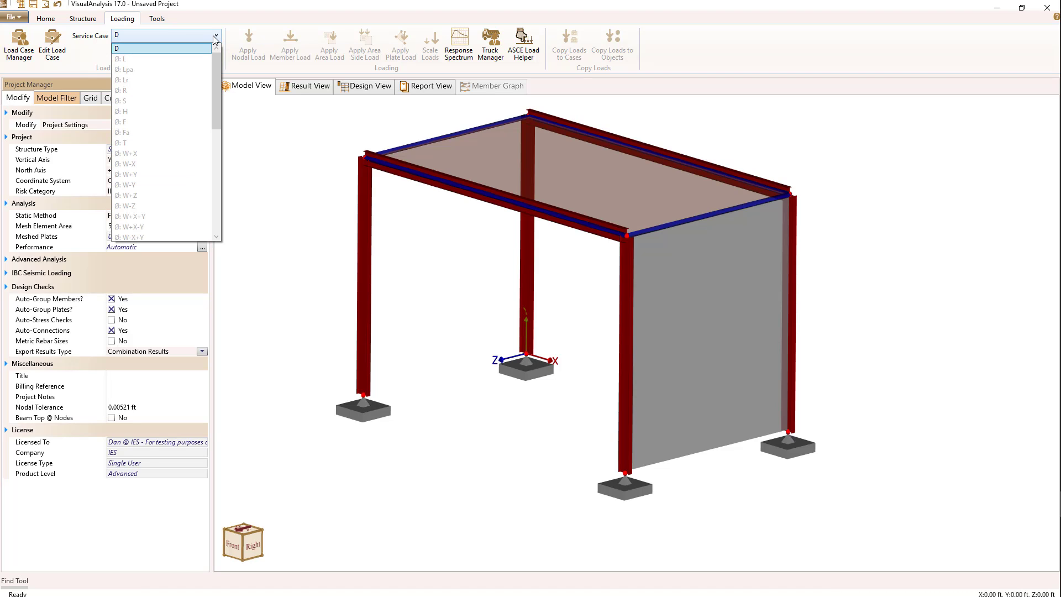
mouse_move(214, 61)
mouse_down()
mouse_move(229, 203)
mouse_move(213, 54)
mouse_up()
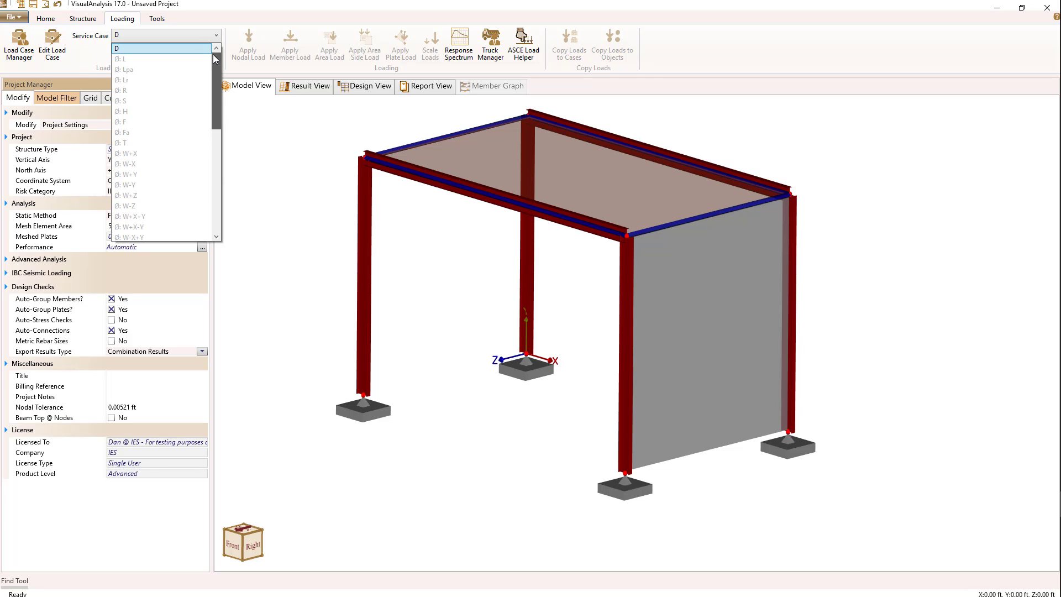
click(139, 60)
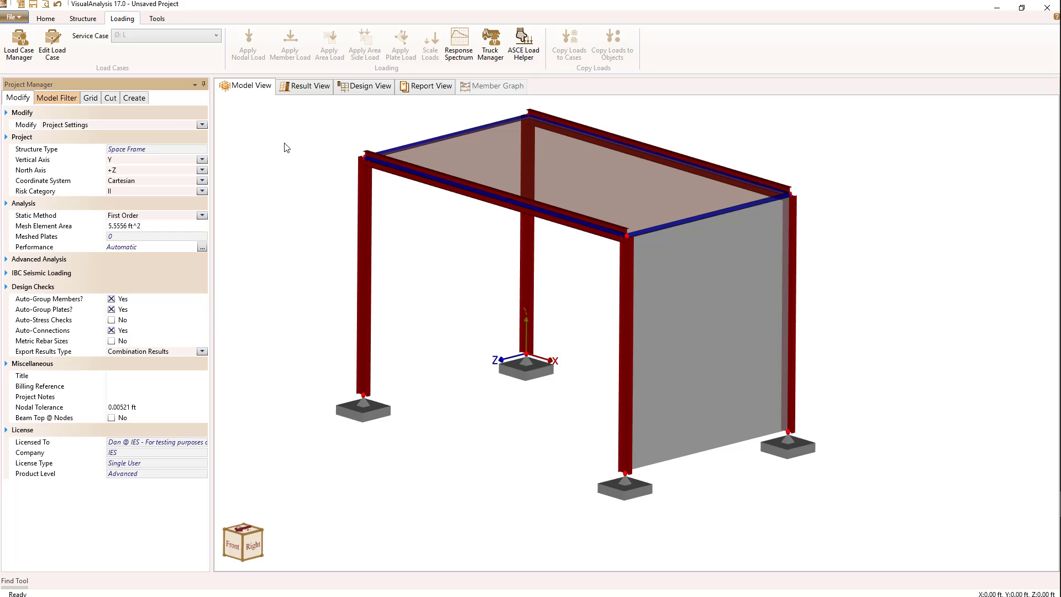
- Apply a 10 K Force Y nodal load to the top-left corner node N006
click(363, 157)
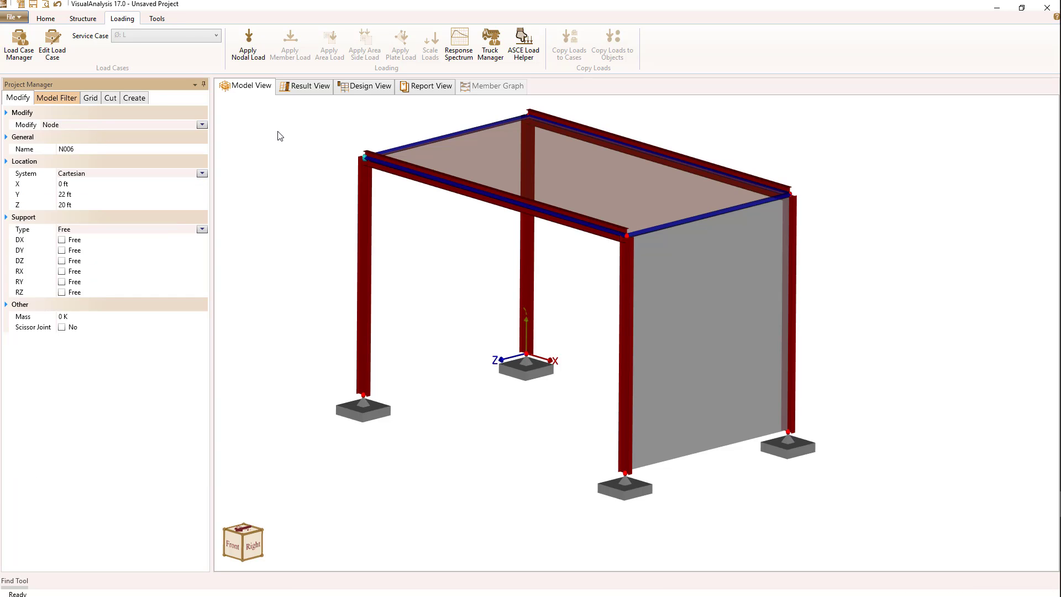
click(250, 51)
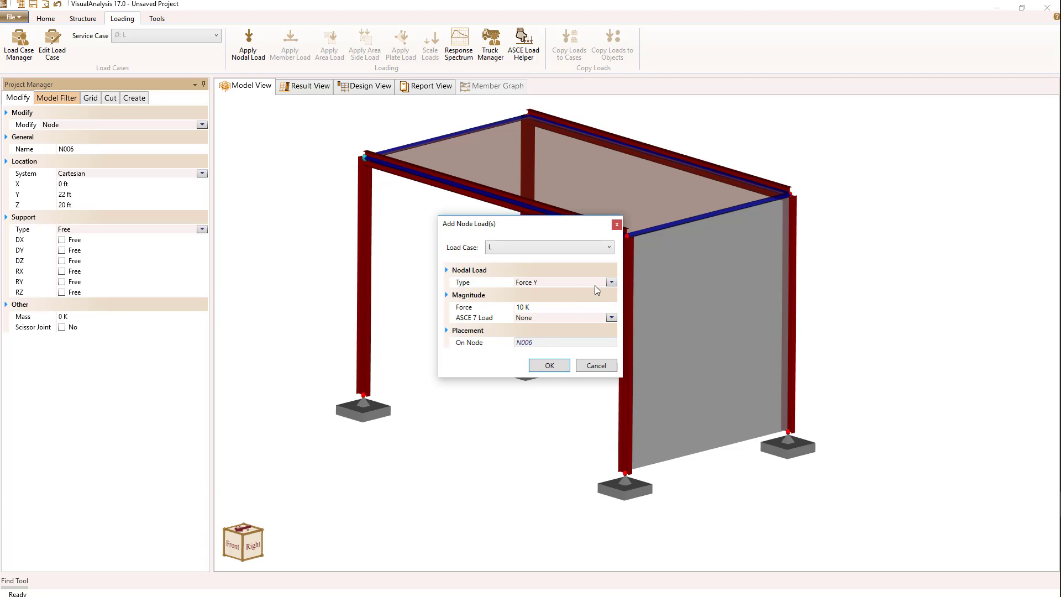
click(611, 283)
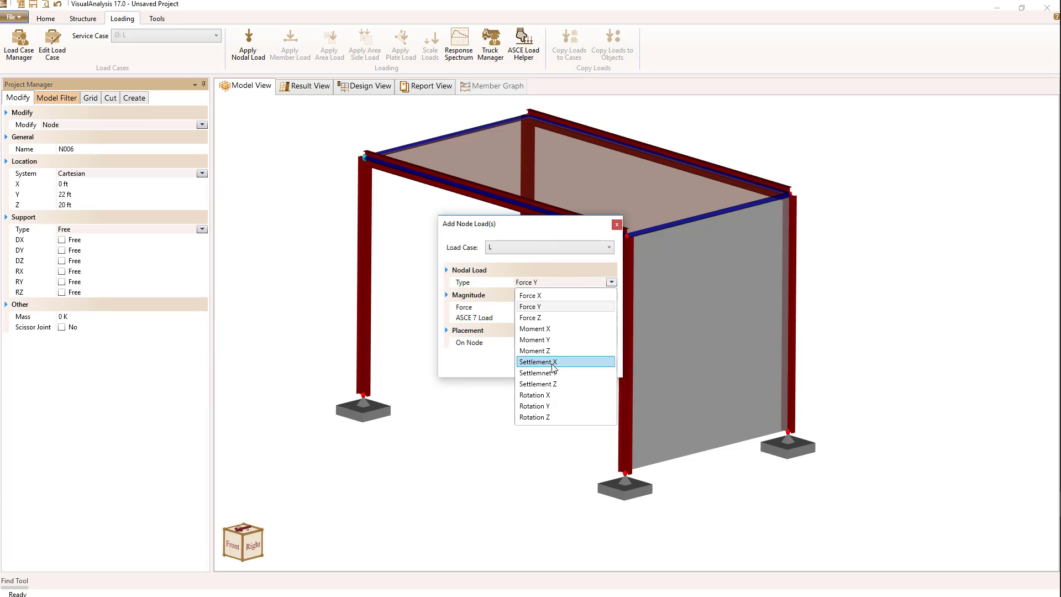
click(529, 307)
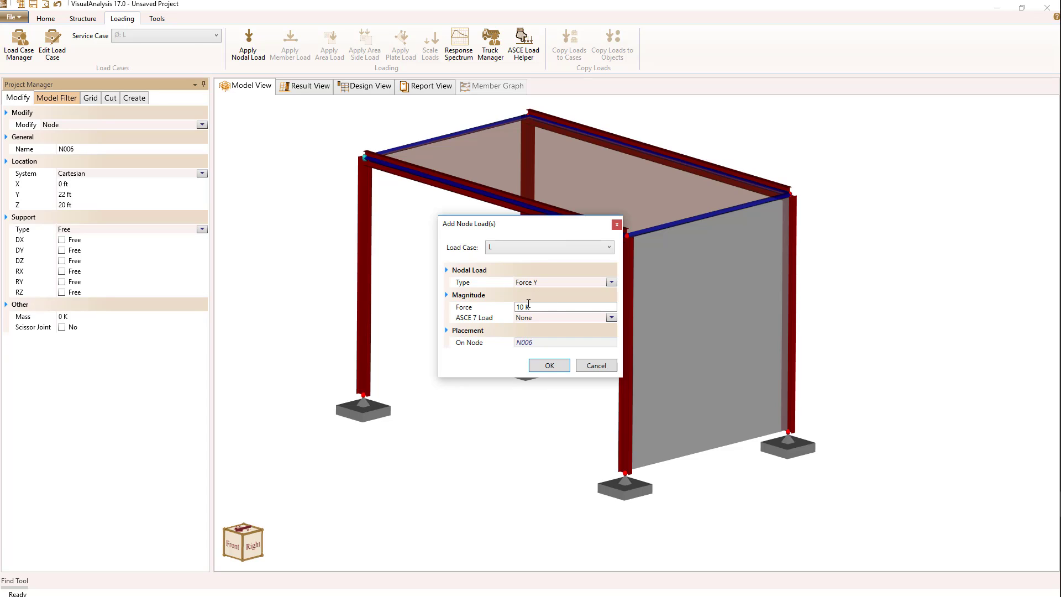
click(526, 307)
click(544, 367)
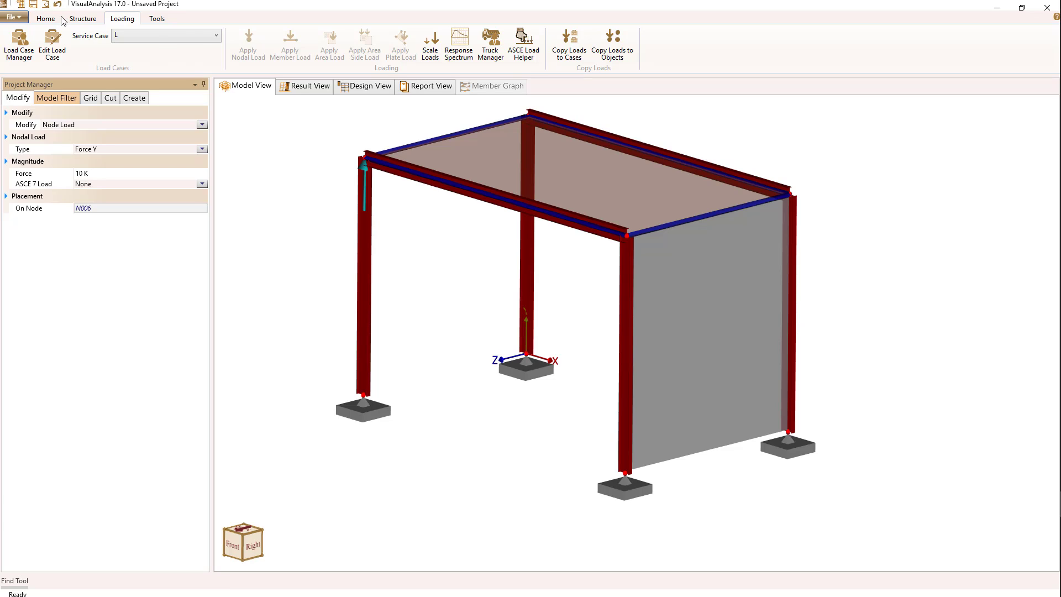
- Enable Draw Loads Away in the Graphics preferences
click(156, 19)
click(169, 43)
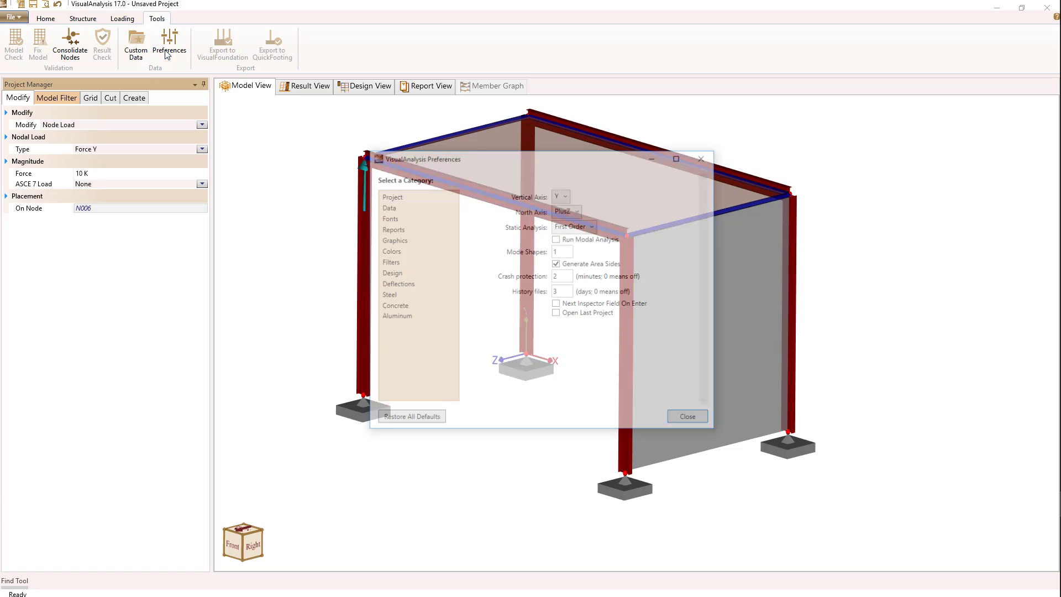
click(403, 240)
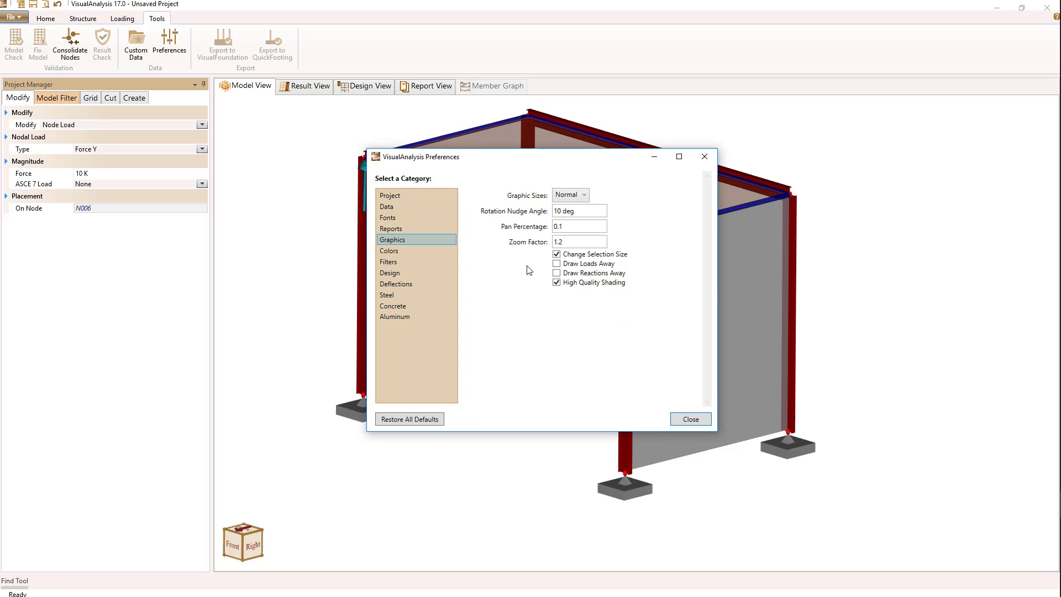
click(557, 264)
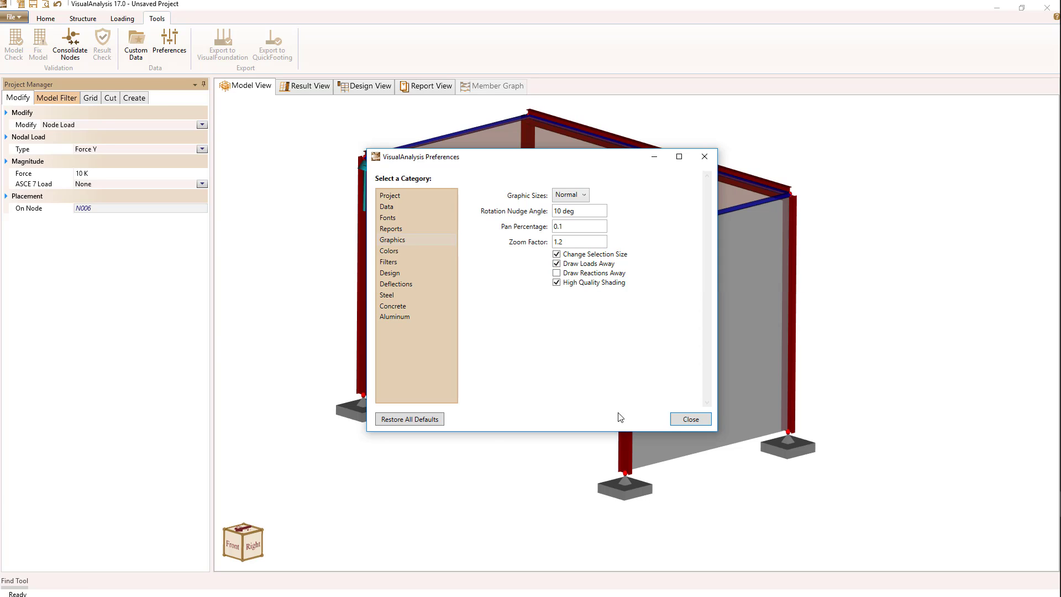
click(689, 422)
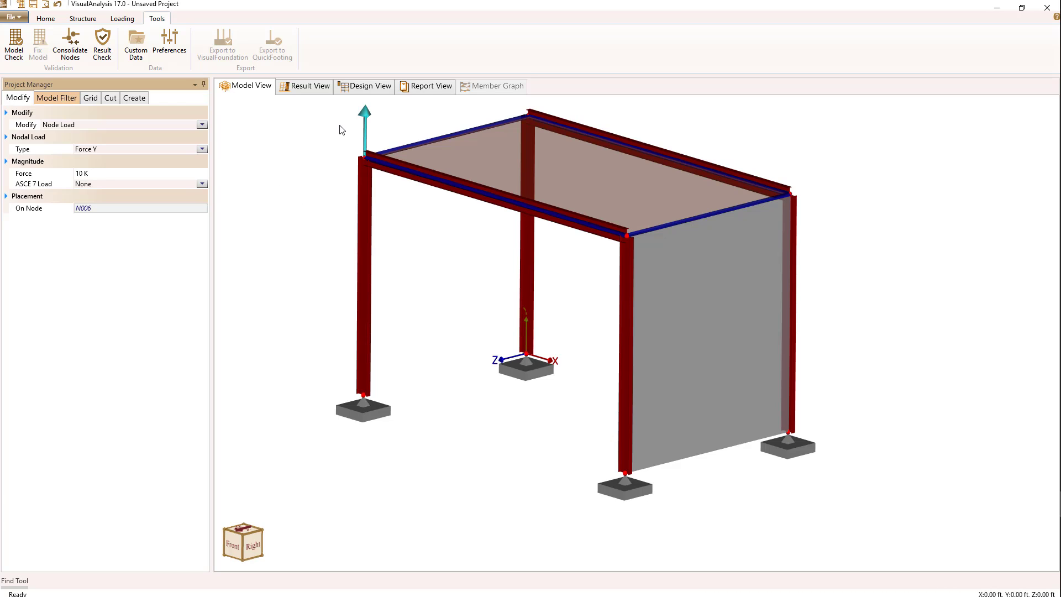
- Load left column COL003 with a uniform -1 K/ft Force Z load on full span
click(331, 141)
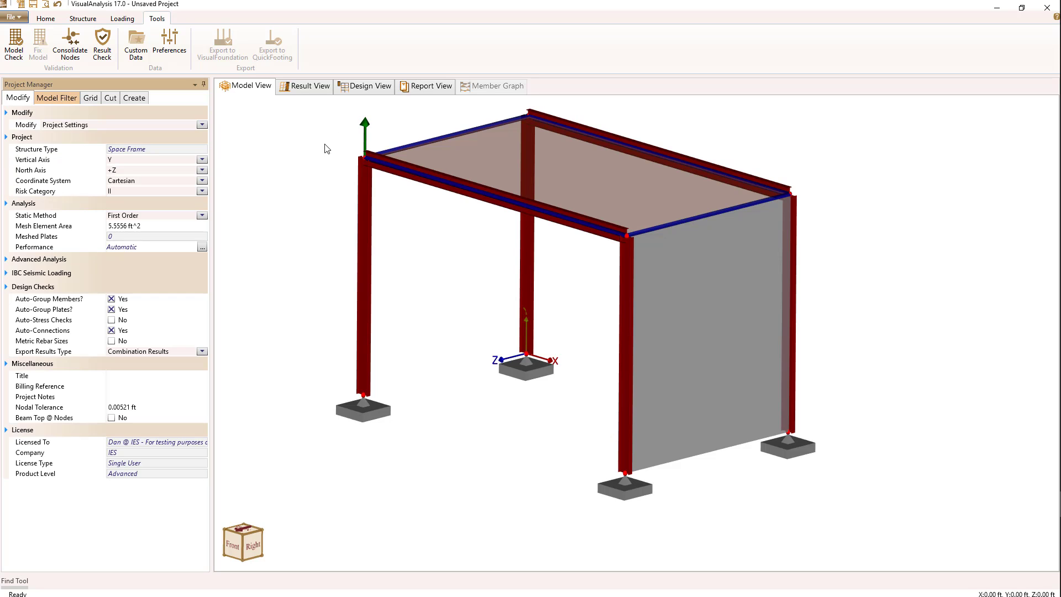
click(363, 268)
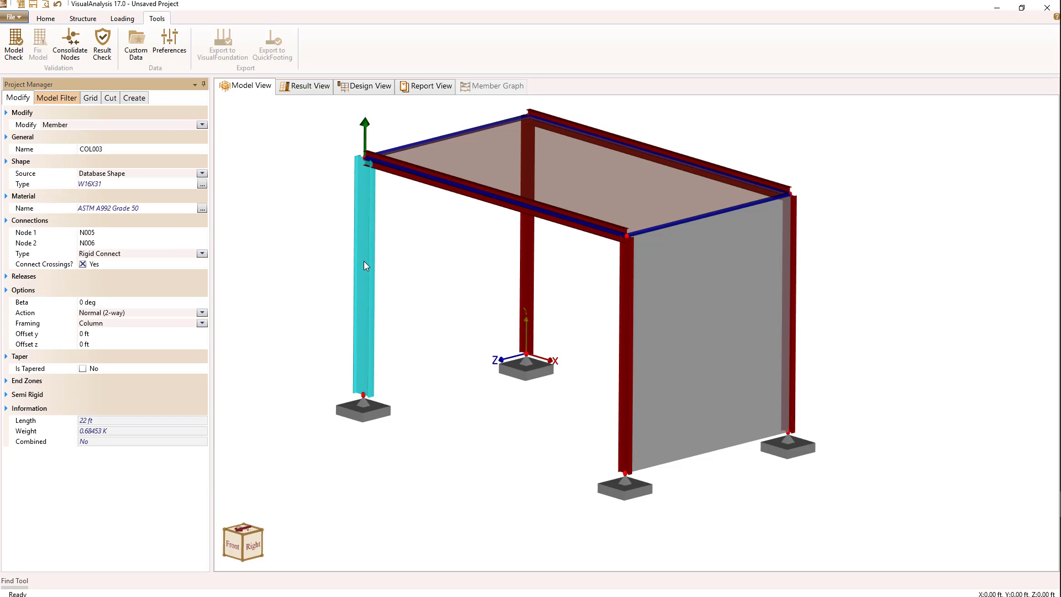
right_click(364, 266)
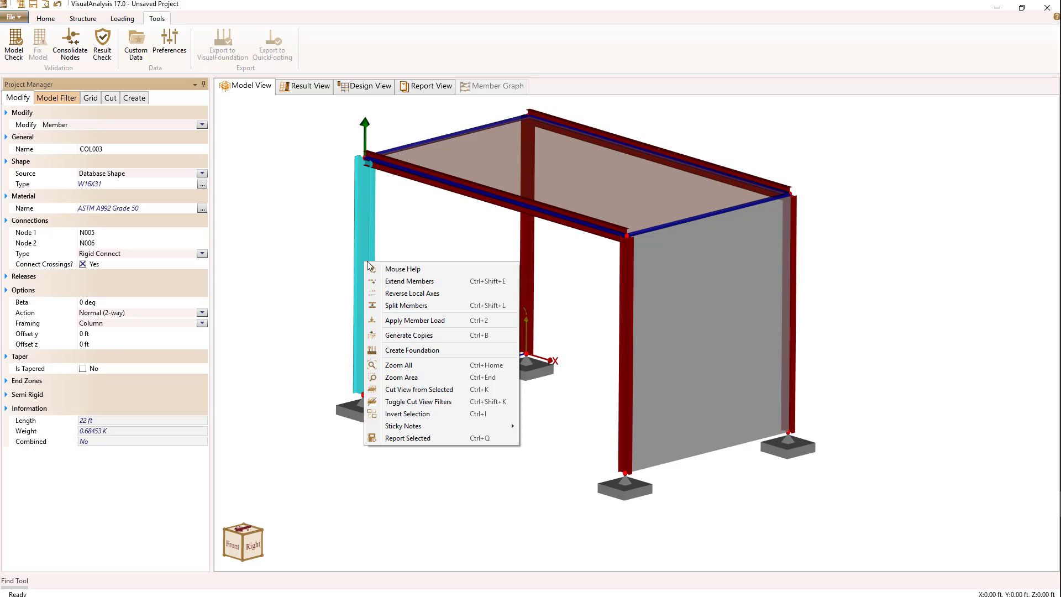
click(397, 323)
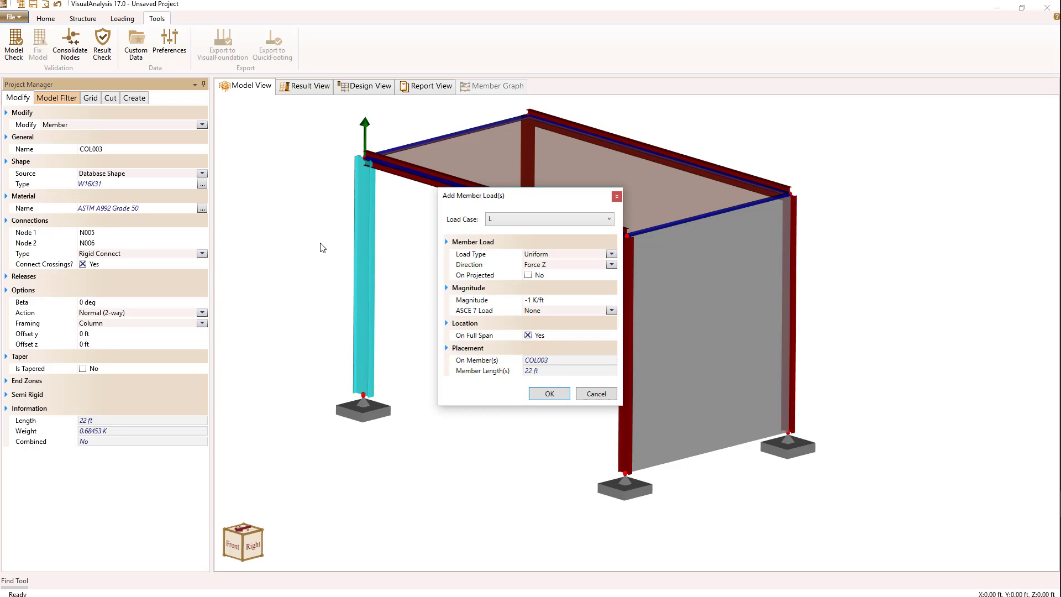
click(611, 254)
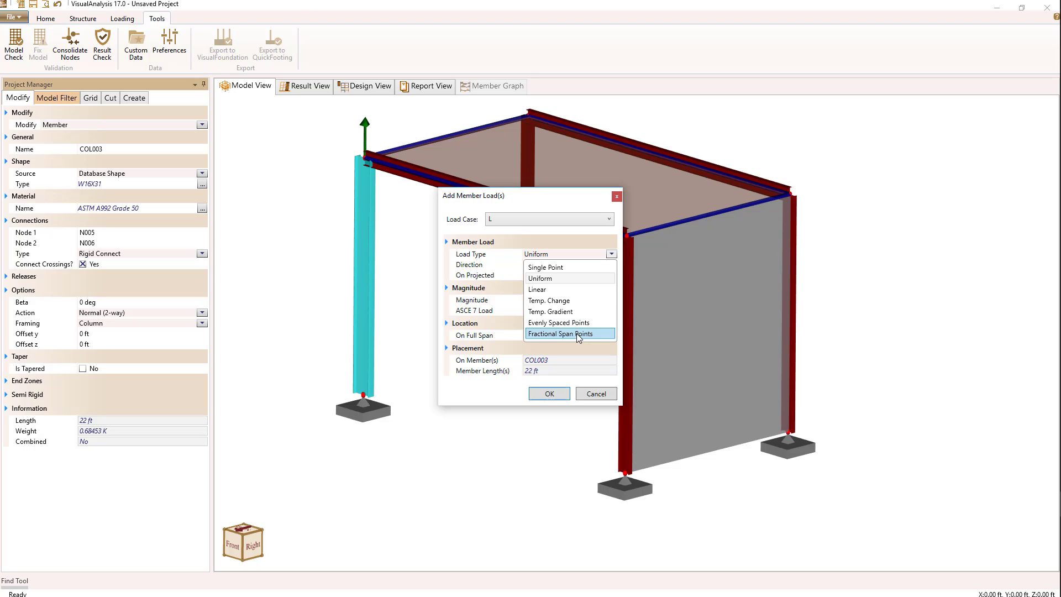
click(562, 278)
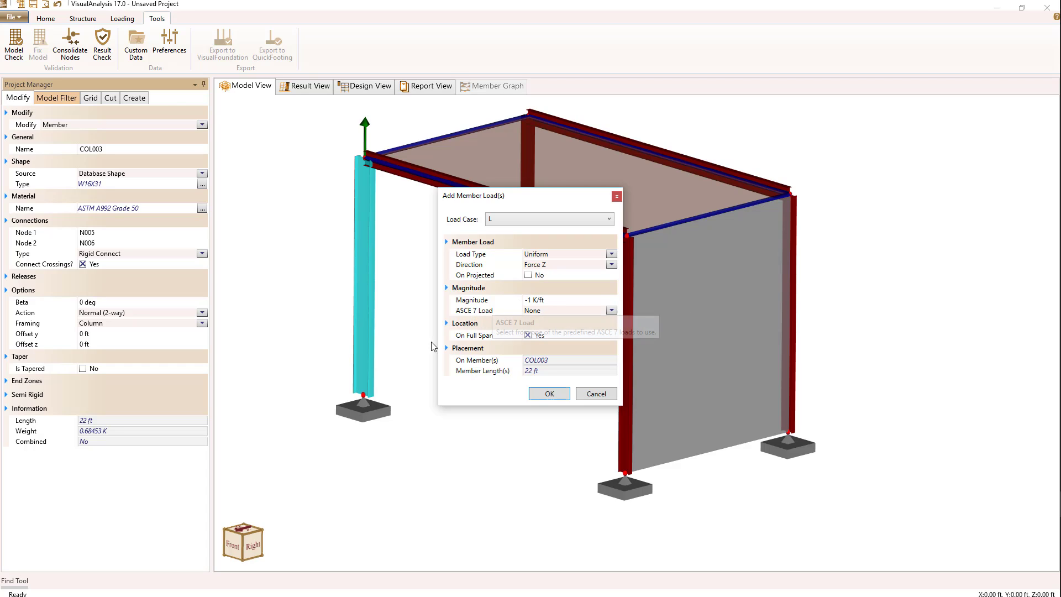
click(528, 335)
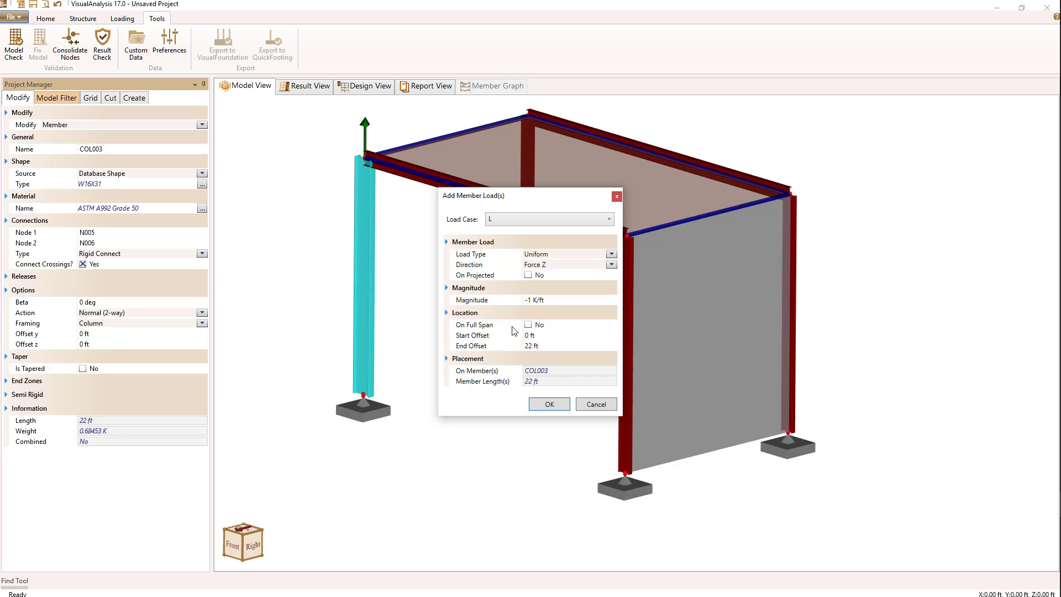
click(527, 325)
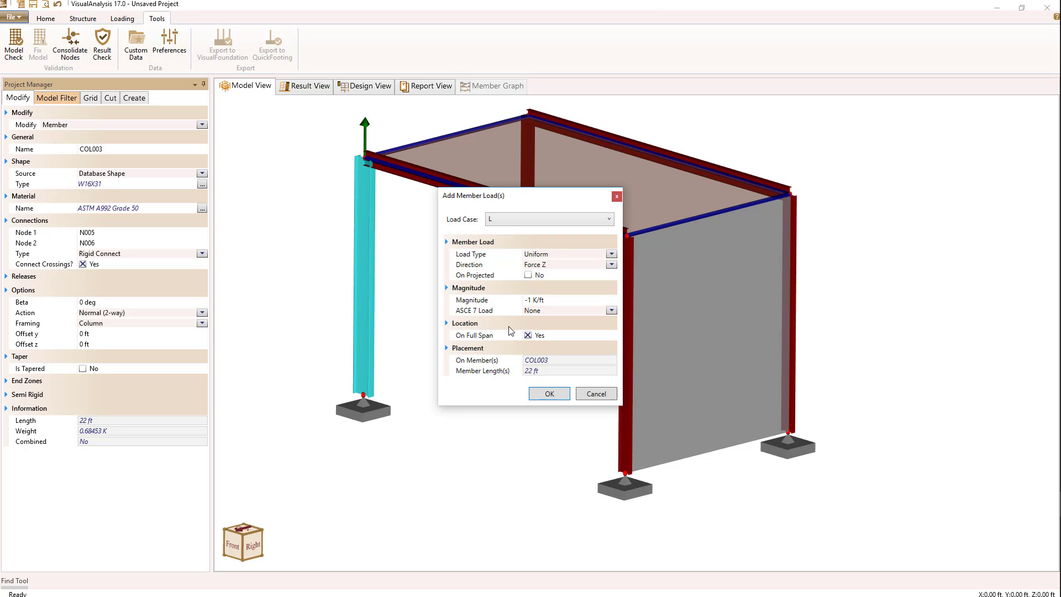
click(547, 393)
click(407, 297)
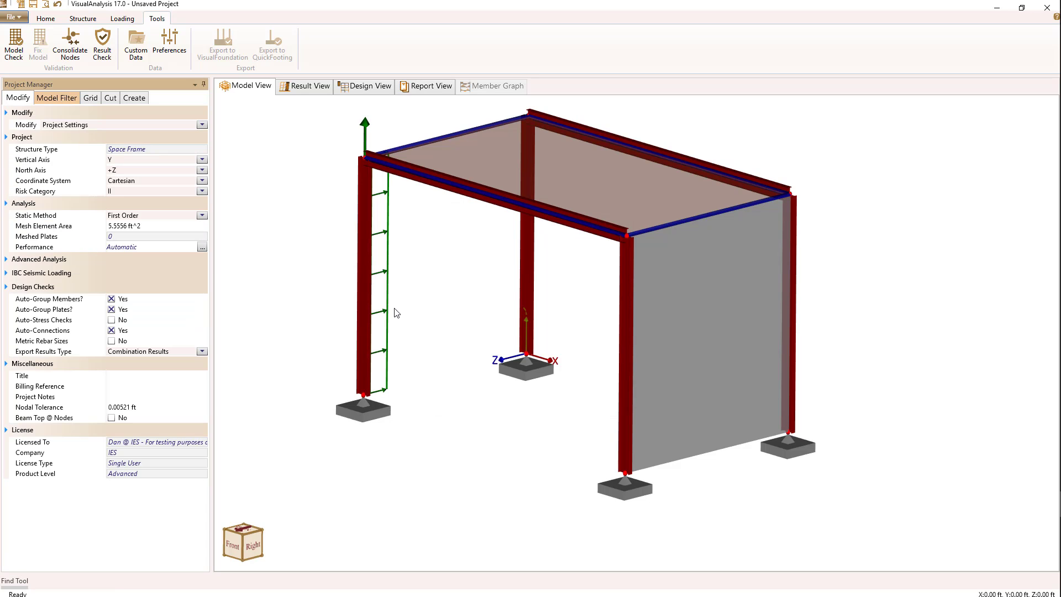
click(394, 312)
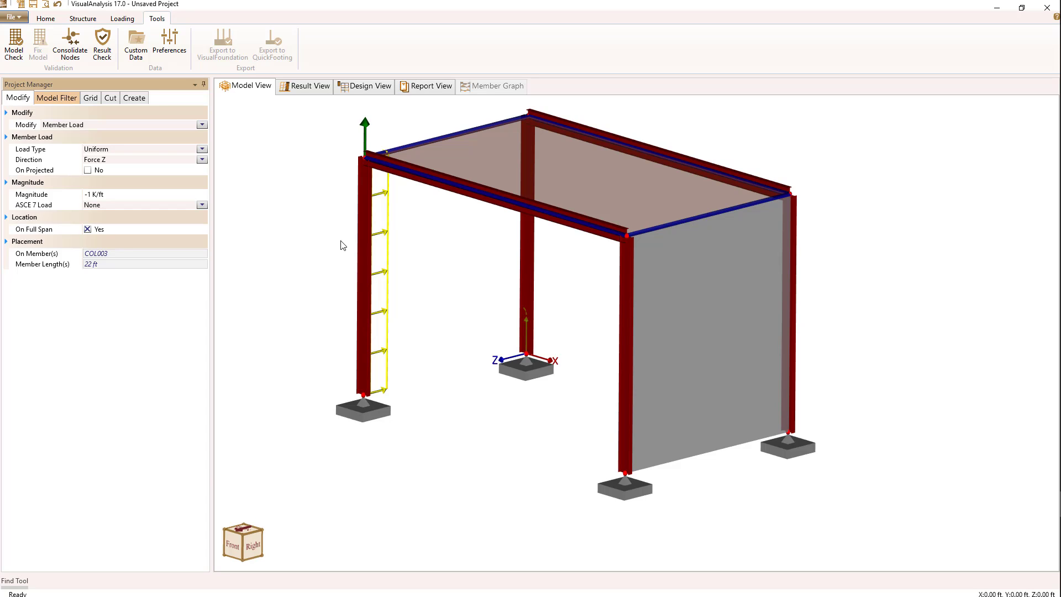
- Select the concrete wall plate P001 and start a plate load on it
click(326, 222)
click(707, 361)
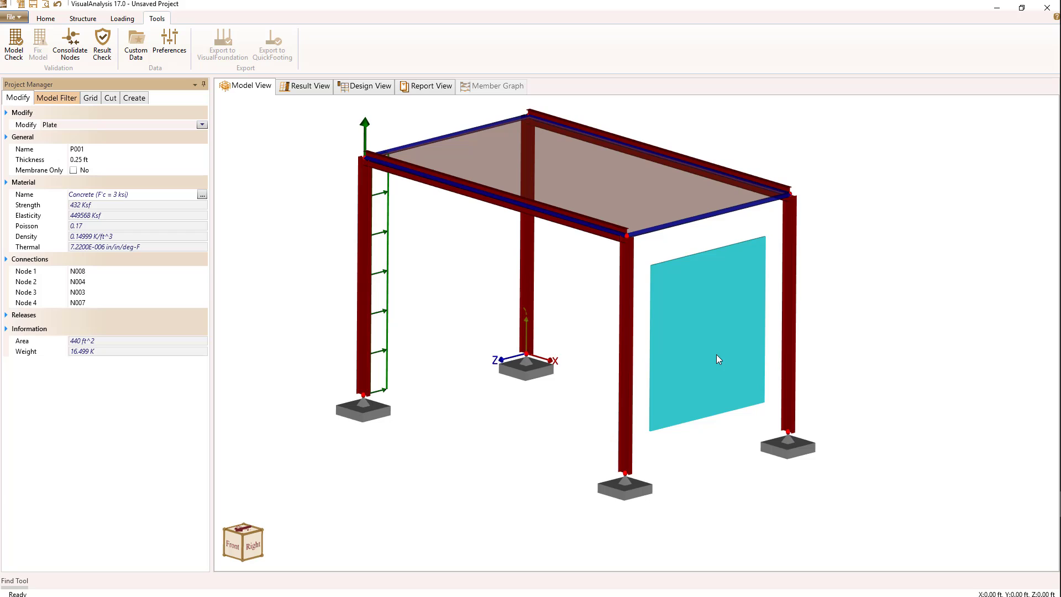
right_click(718, 355)
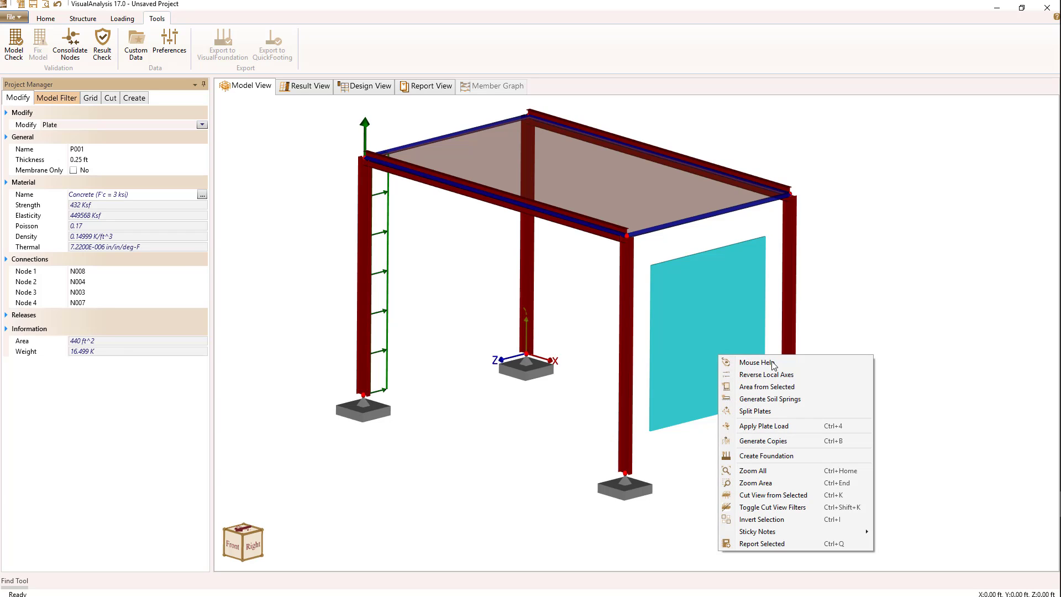
click(765, 426)
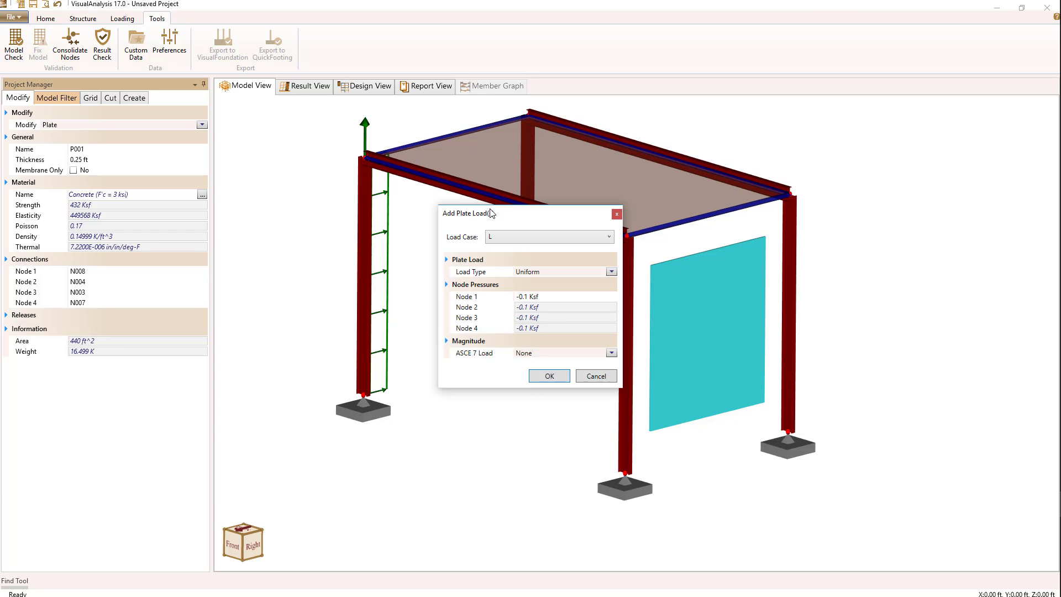
drag(491, 212, 436, 195)
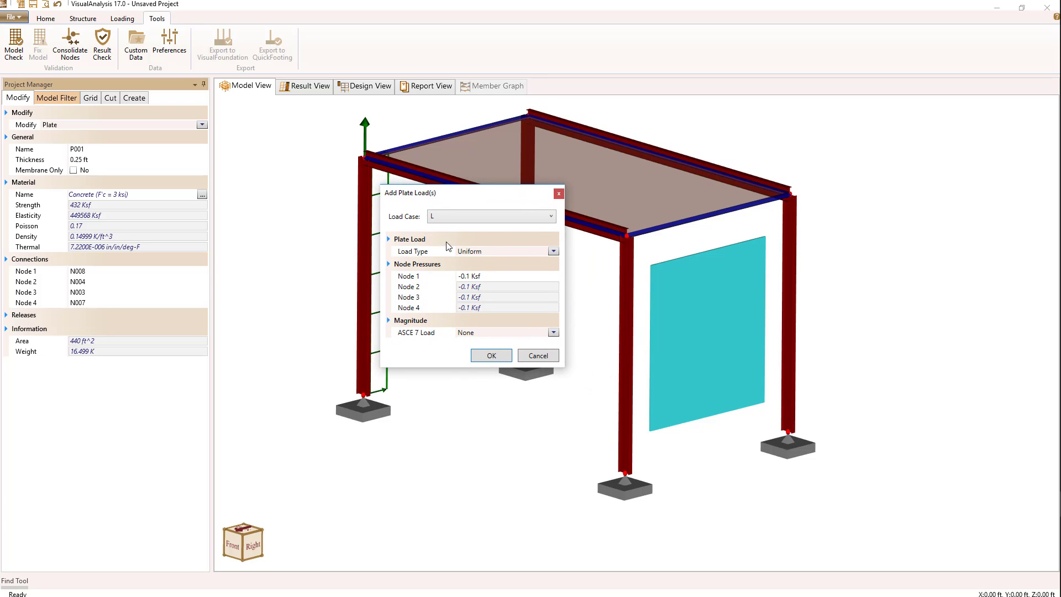
- Set the plate load to Hydrostatic (mesh), Axis Y, with a 30 ft fluid level
click(553, 251)
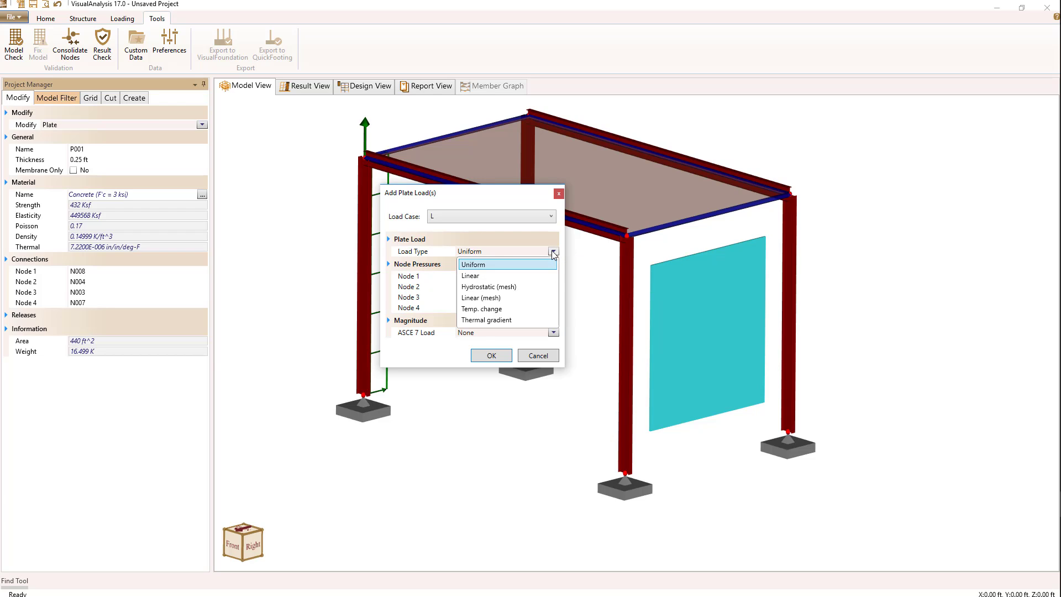
click(470, 275)
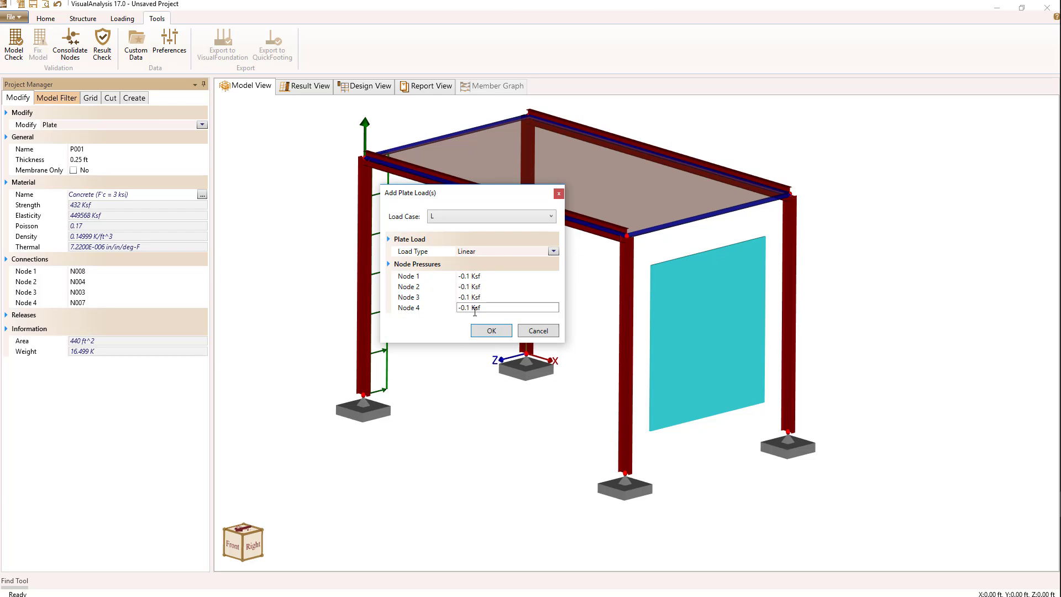
click(458, 307)
click(553, 251)
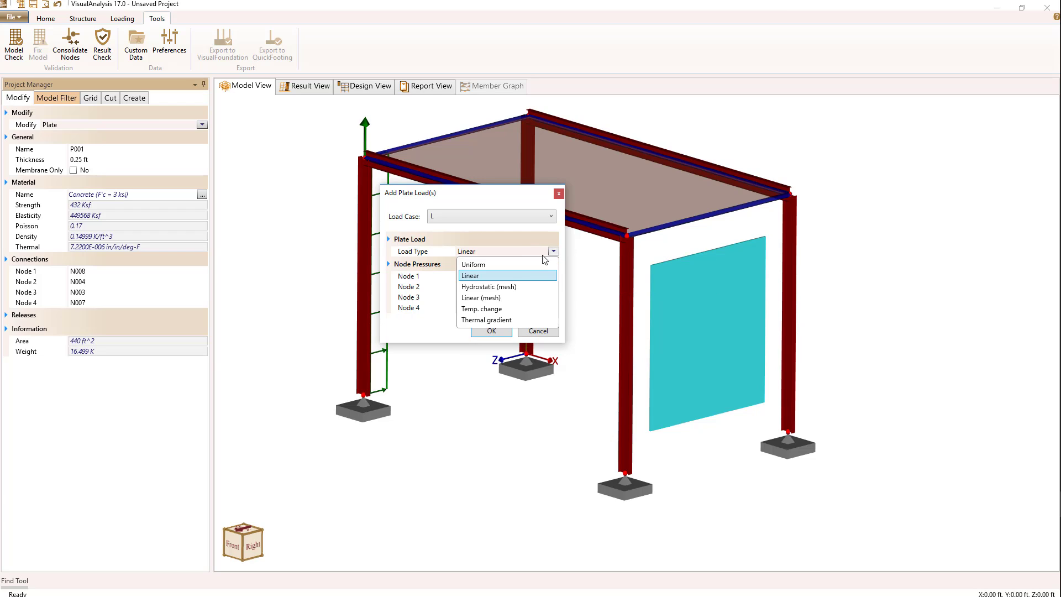
click(509, 287)
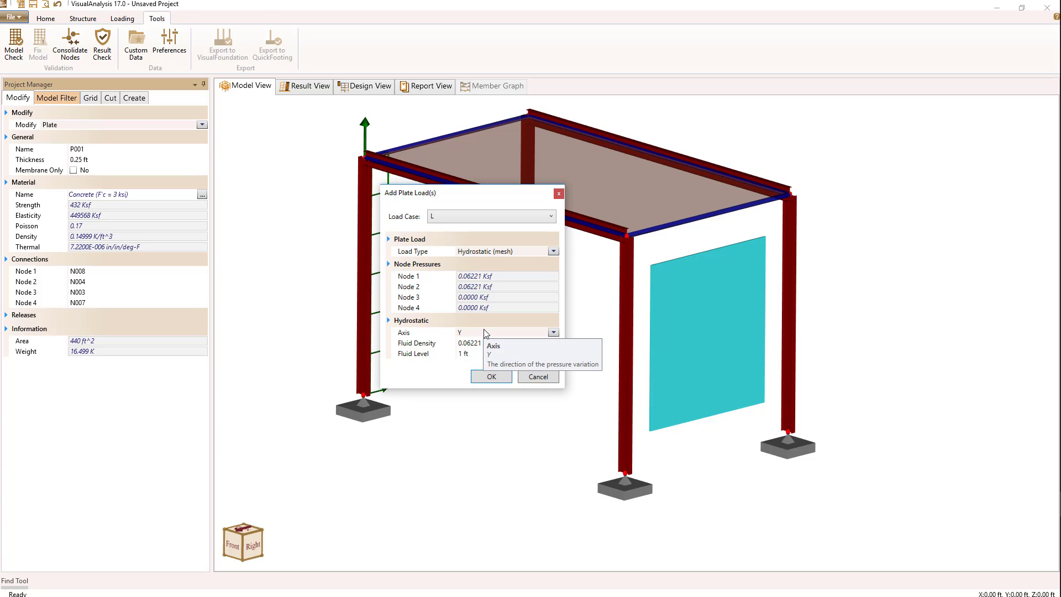
click(476, 343)
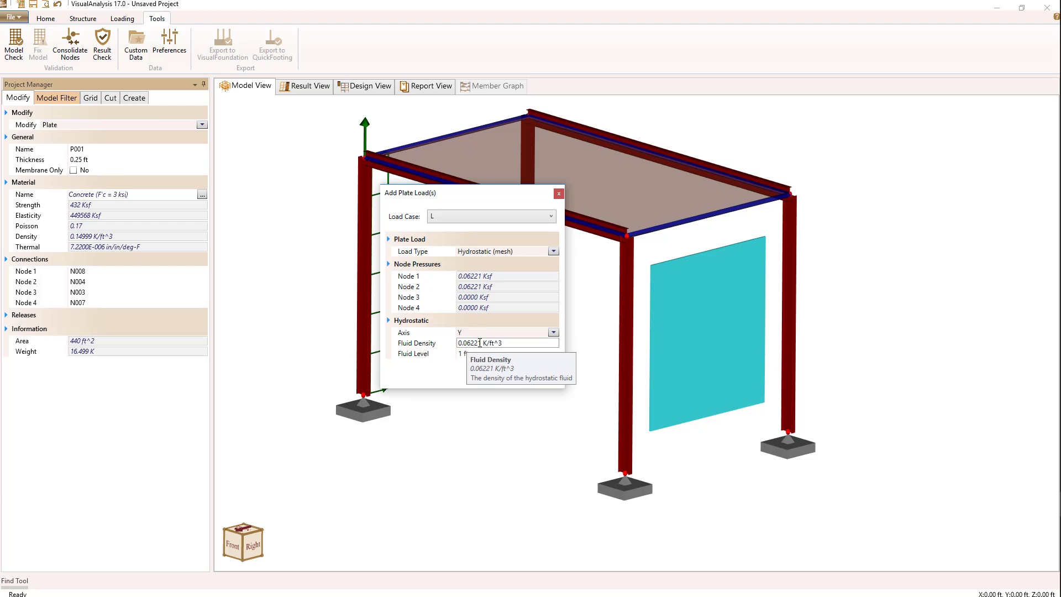
click(462, 352)
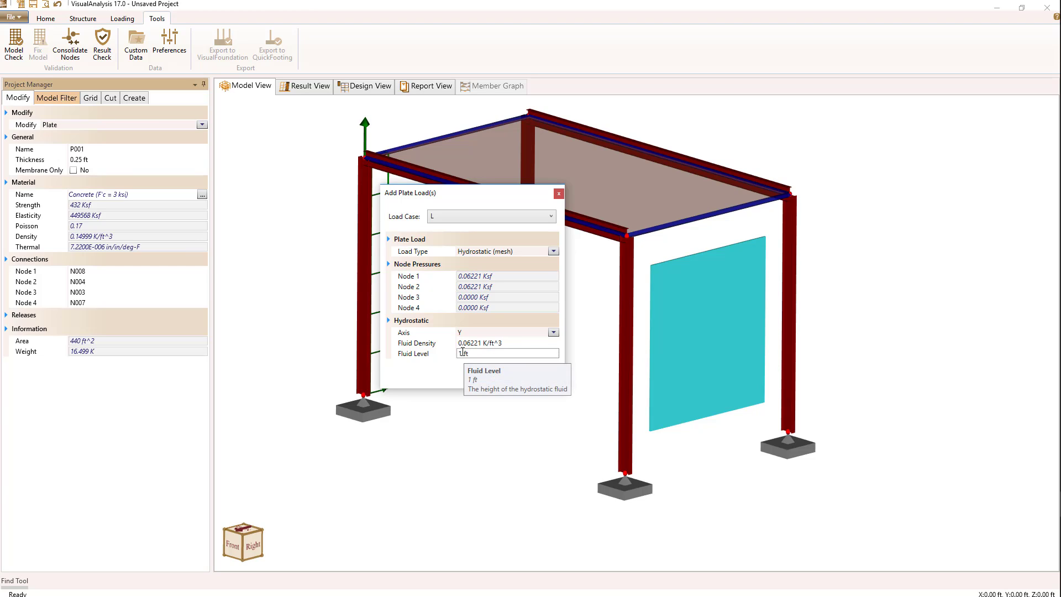
double_click(463, 353)
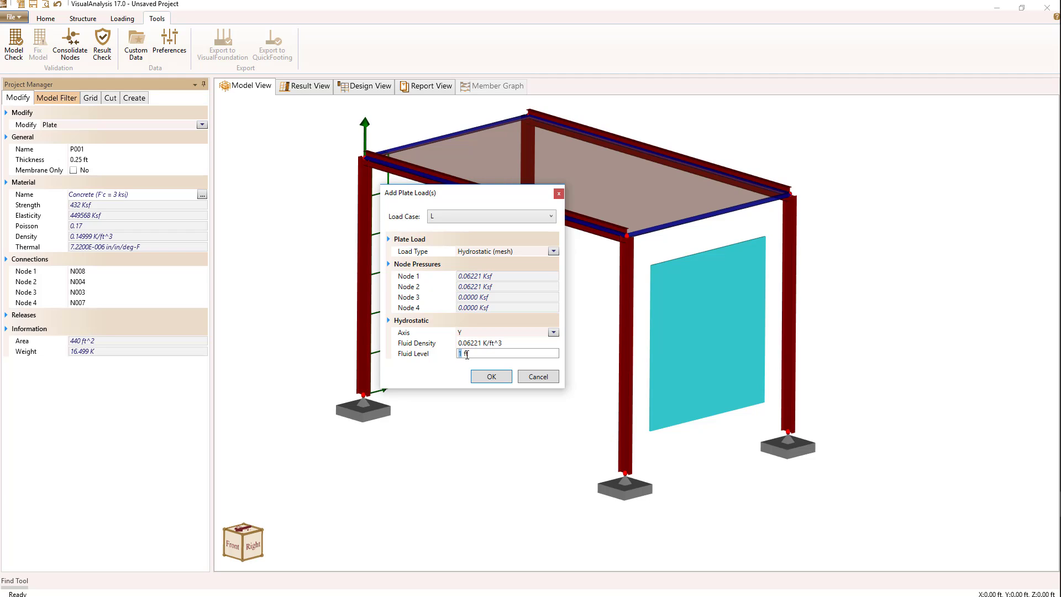
text(30)
click(494, 377)
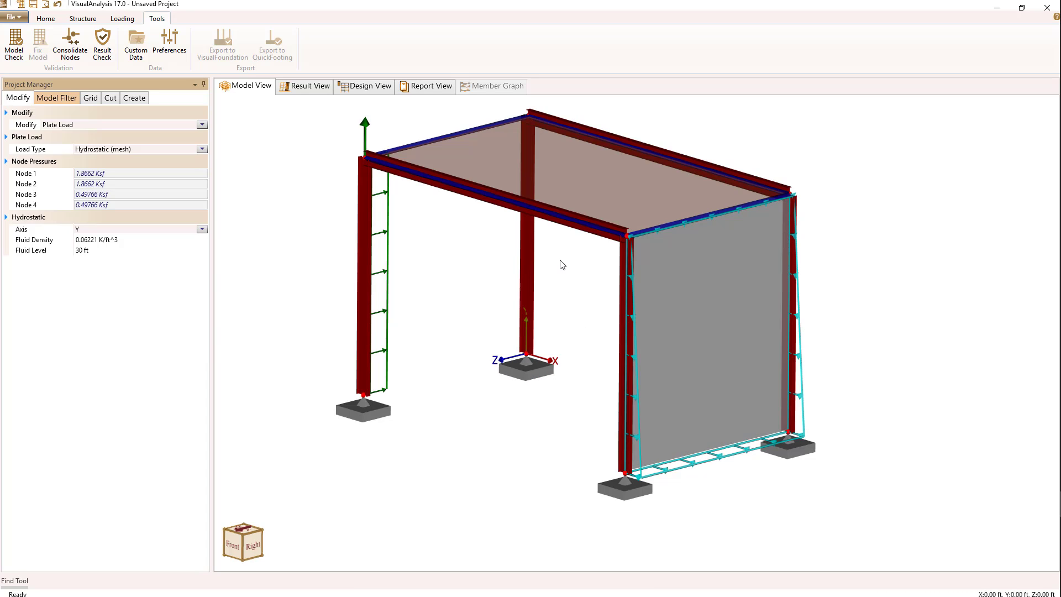
- Apply a Uniform 0.1 Ksf area load to roof area A001
click(578, 174)
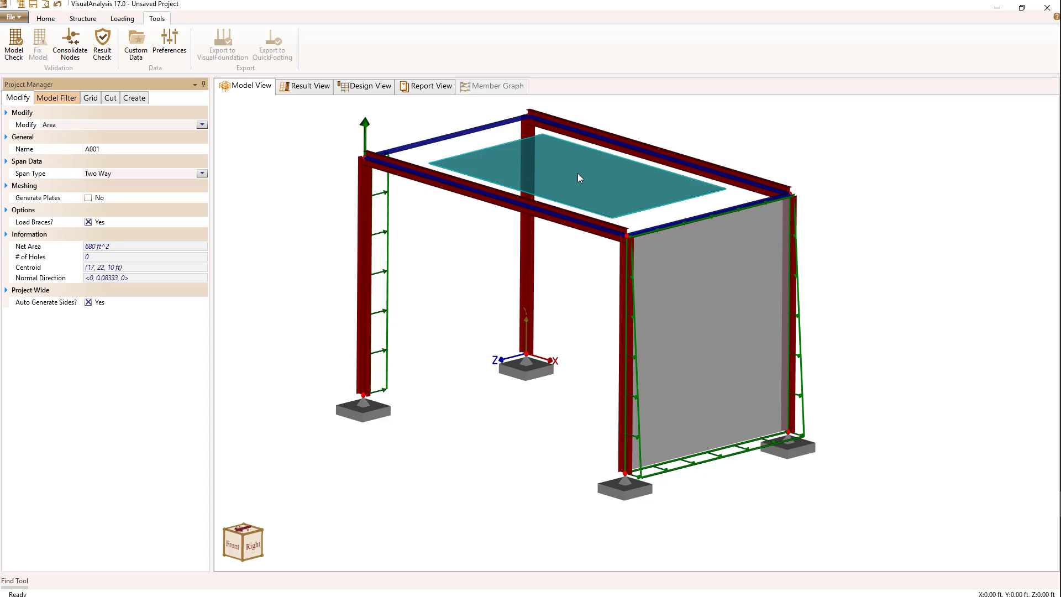
right_click(578, 174)
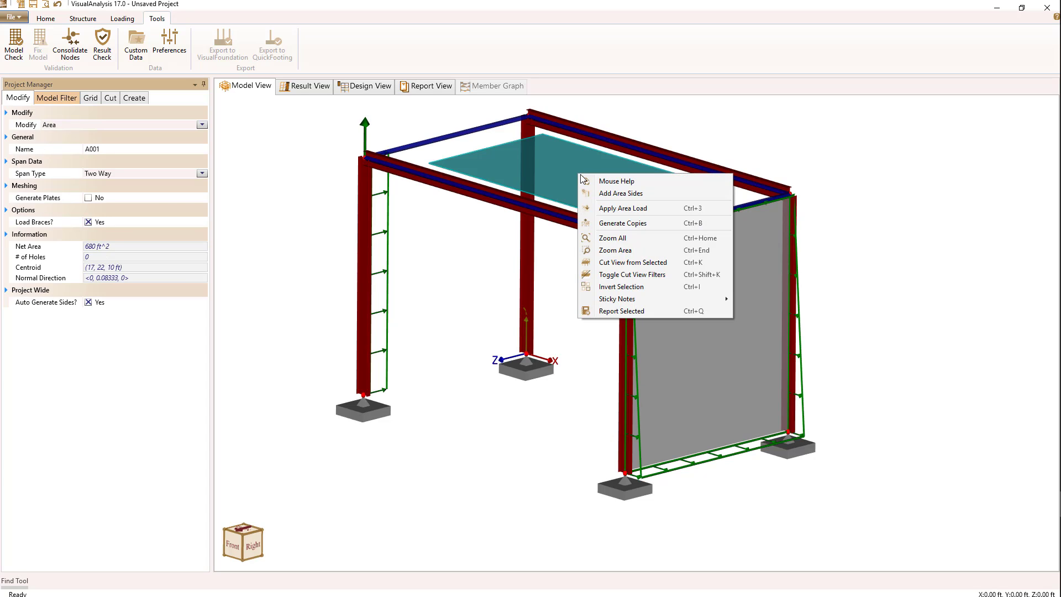
click(596, 211)
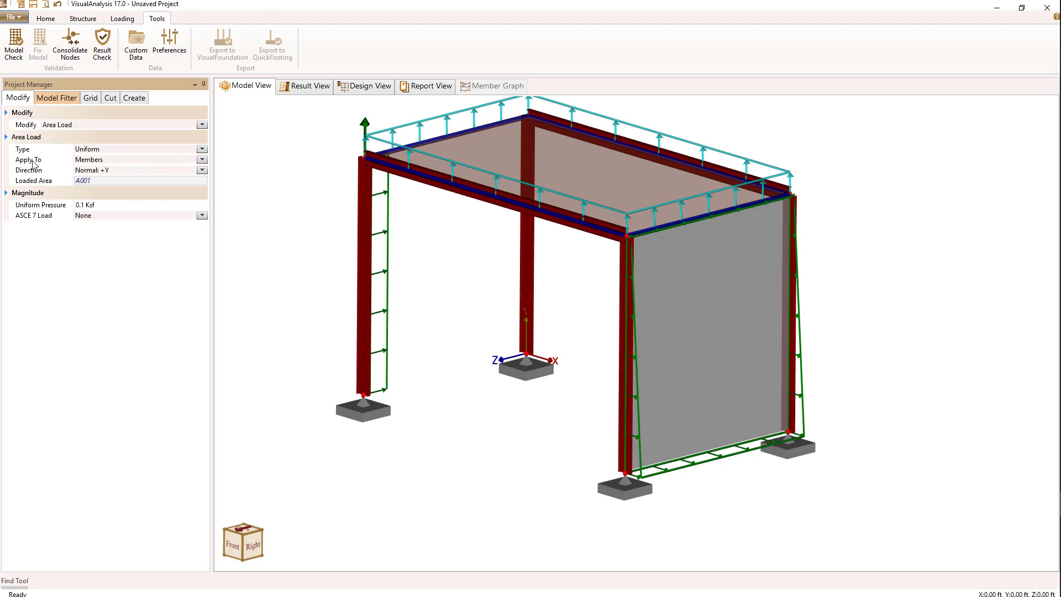
click(202, 149)
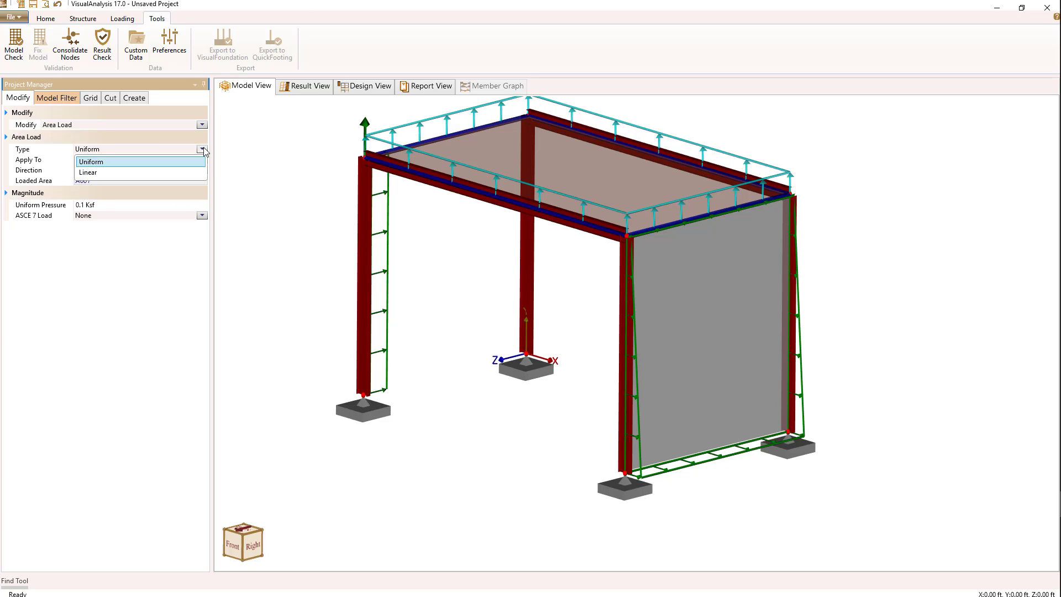
click(203, 147)
click(203, 149)
click(204, 150)
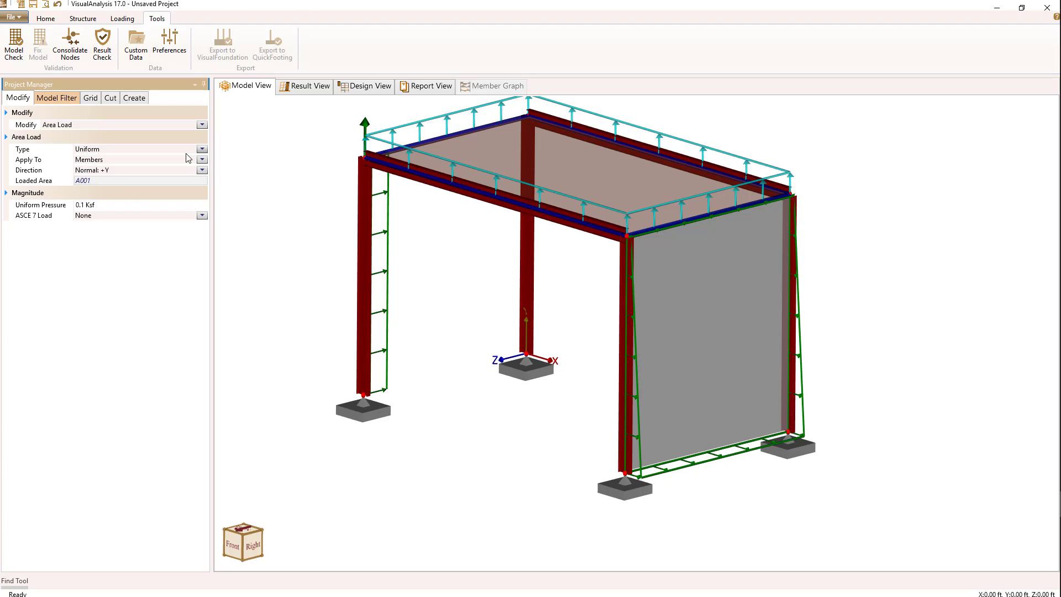
click(81, 205)
key(Return)
click(303, 191)
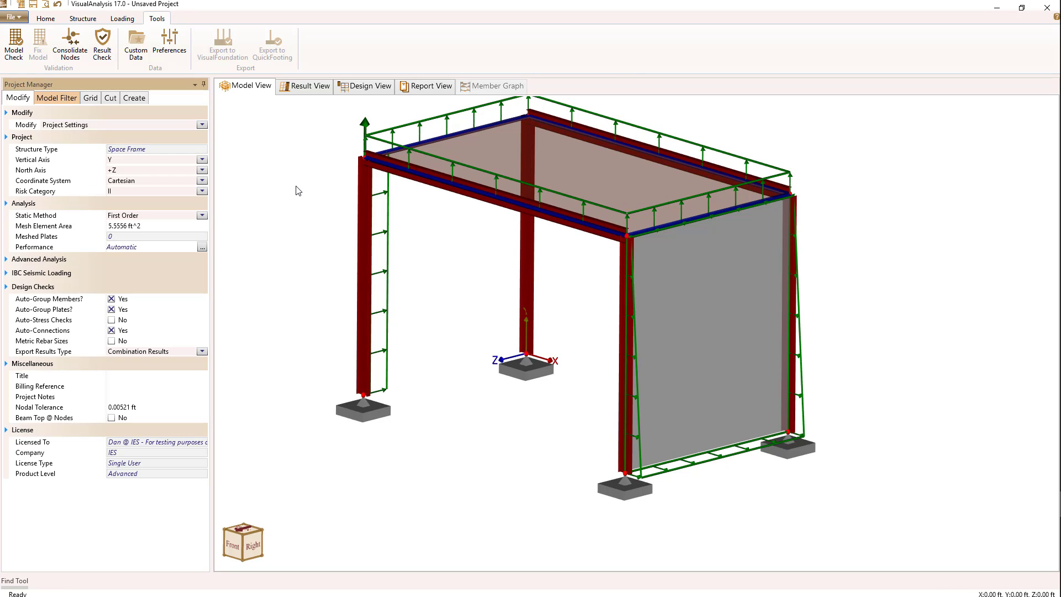
- Apply a 1 K Force Z area side load to back roof edge Side003
click(641, 149)
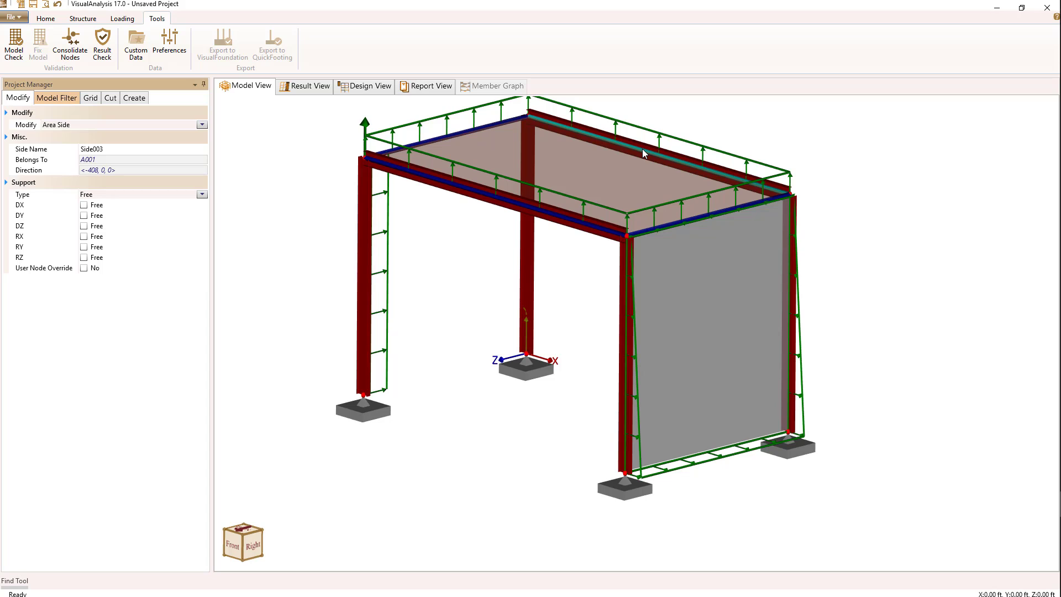
right_click(643, 152)
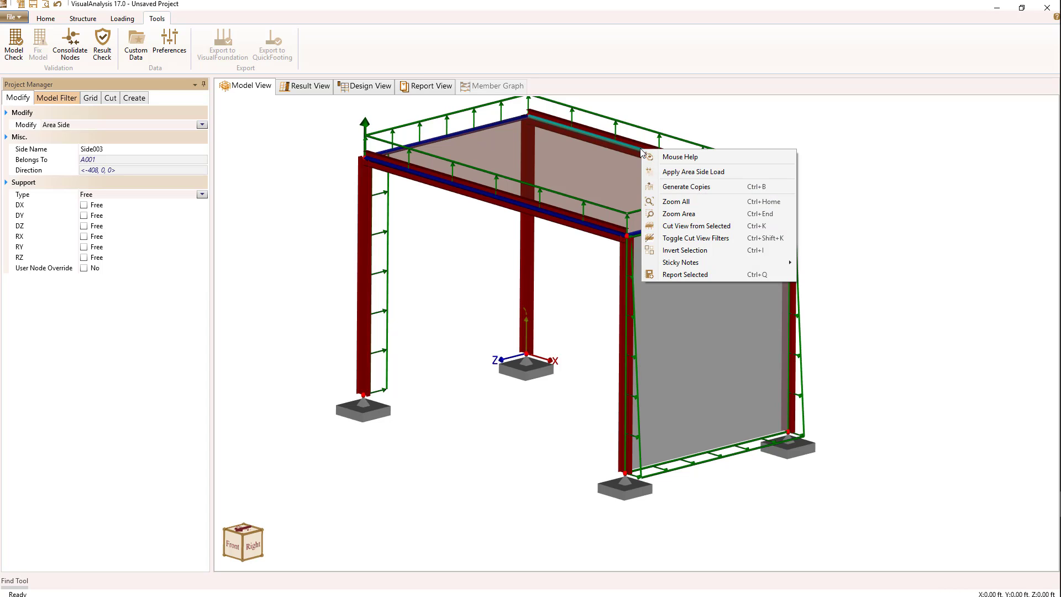
click(695, 172)
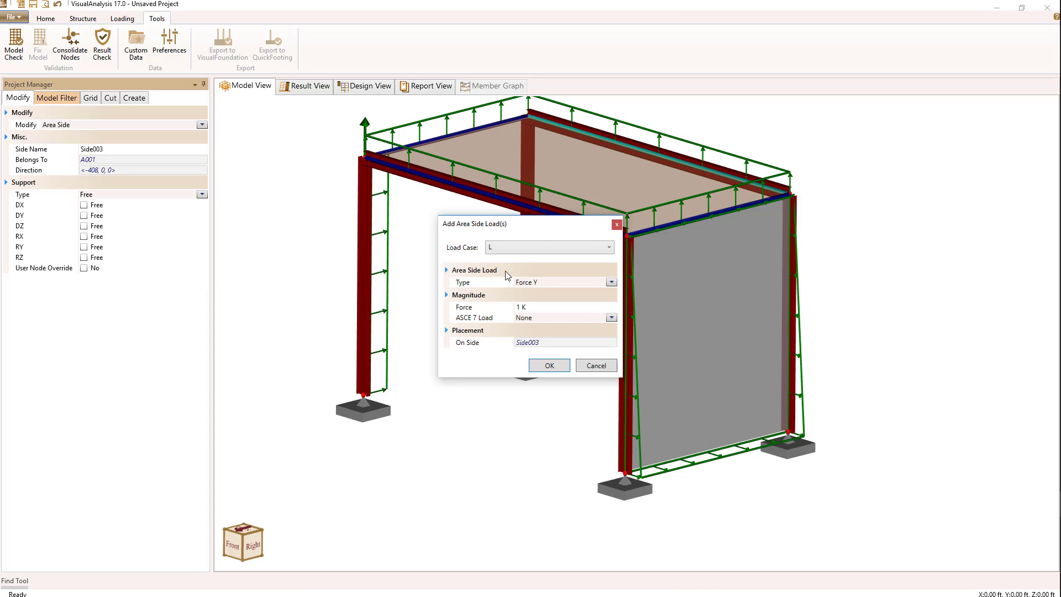
drag(535, 223, 482, 205)
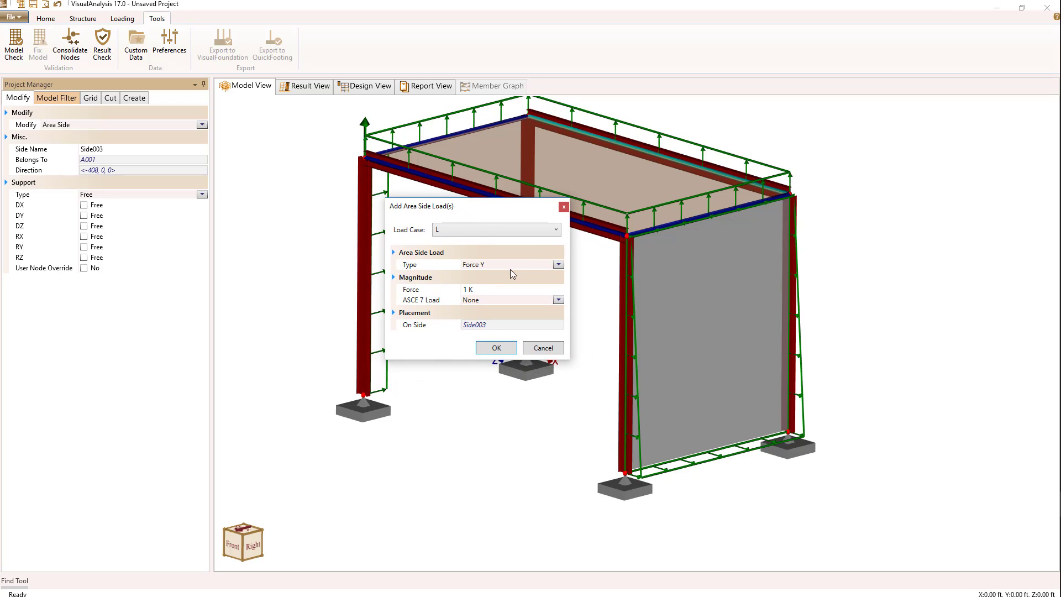
click(558, 265)
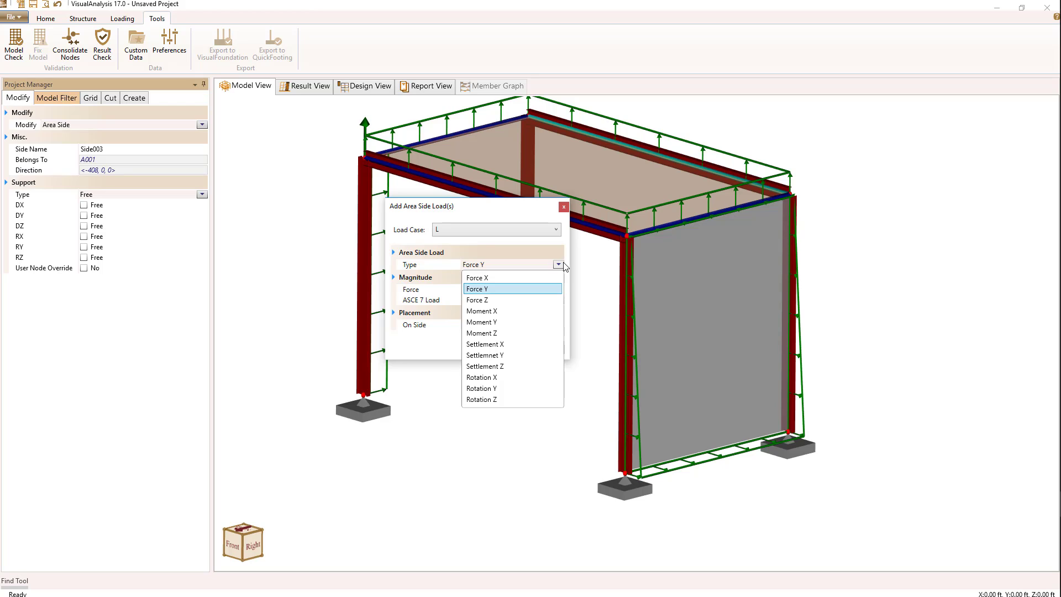
click(562, 266)
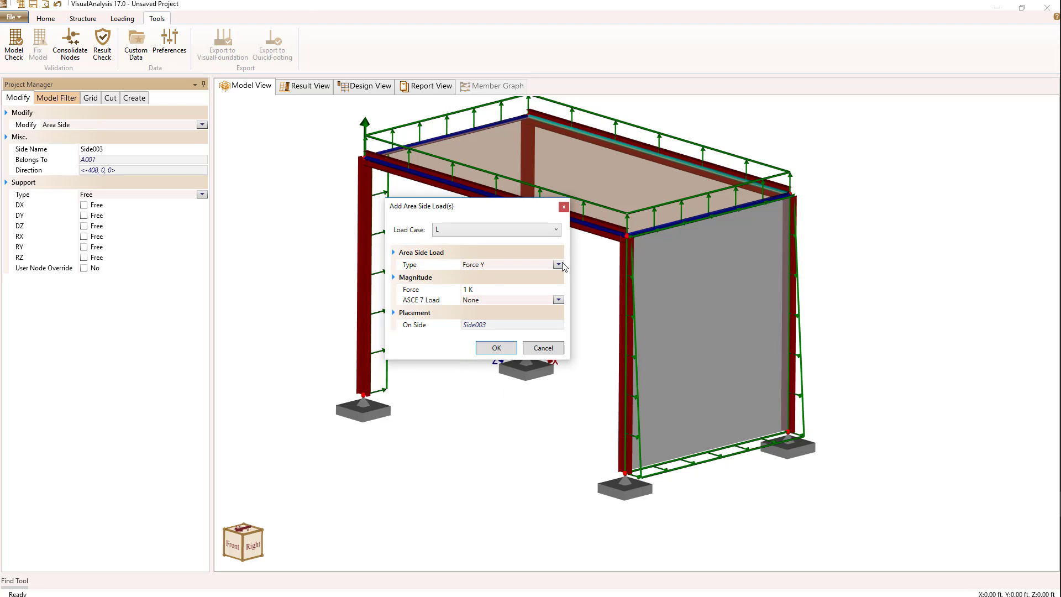
click(558, 264)
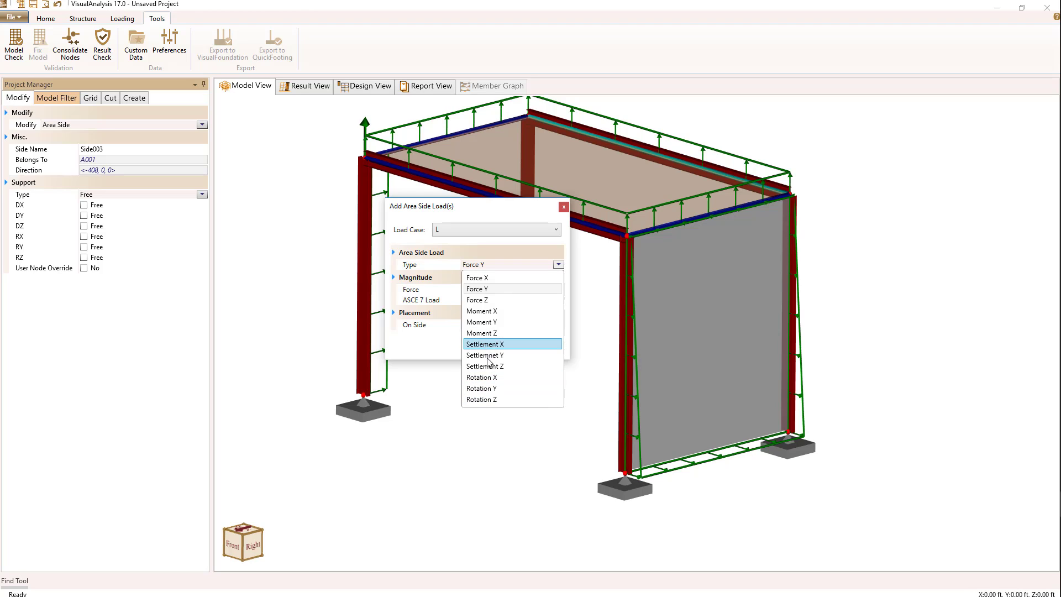
click(495, 300)
click(474, 289)
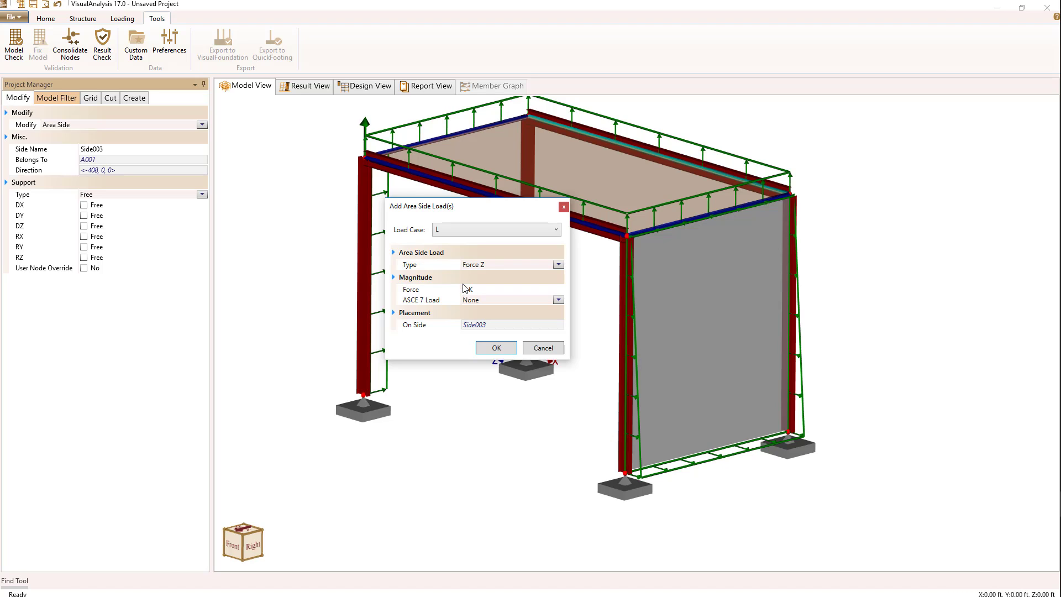
click(490, 348)
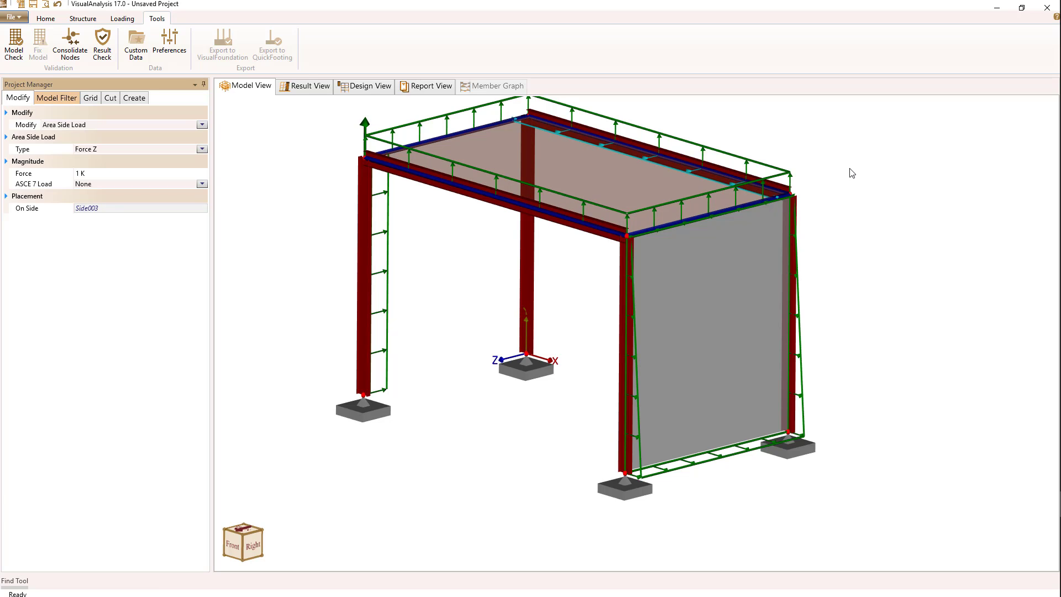
- Orbit the model to view the roof and its Side003 edge load from above
middle_drag(851, 172, 652, 307)
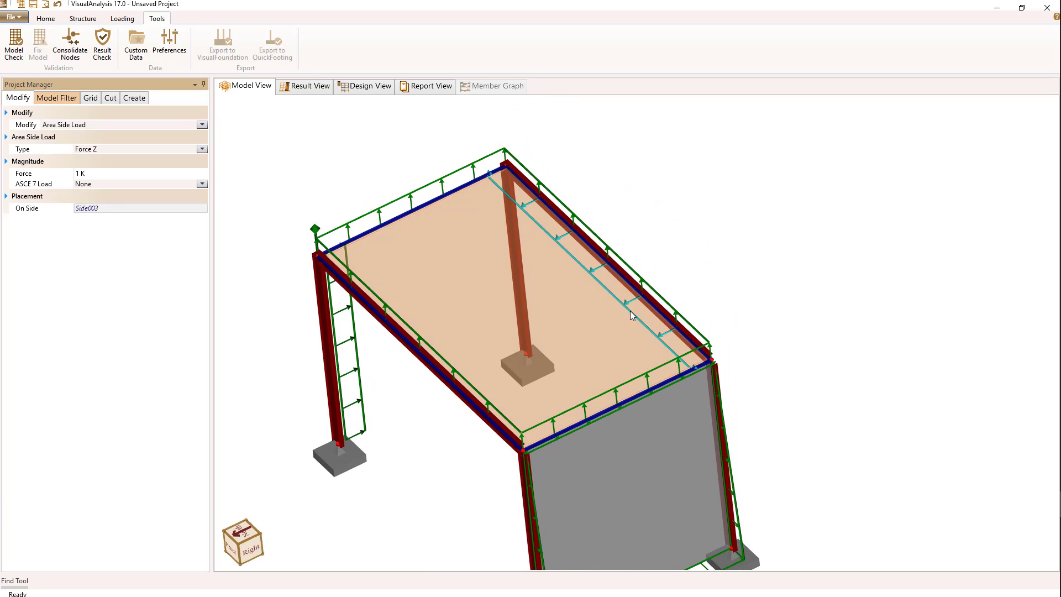